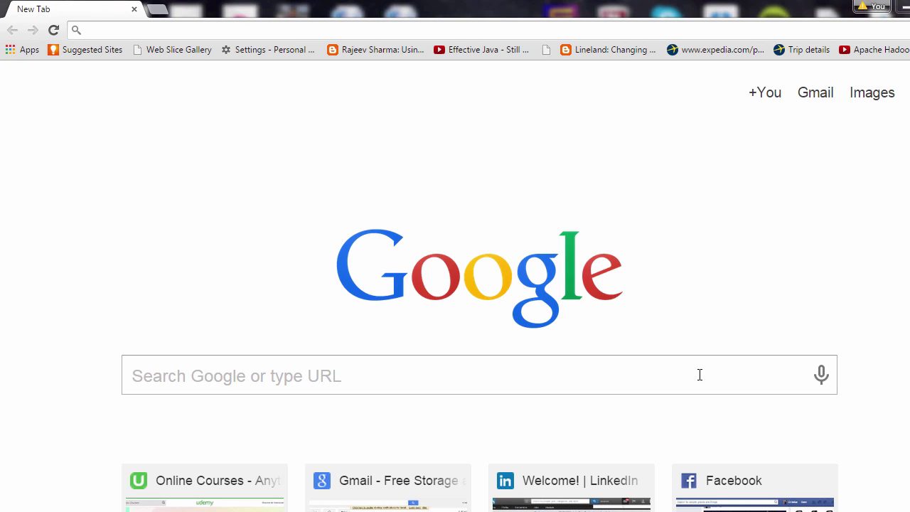
# Step: Search the web for postgresql and open the official PostgreSQL website
pyautogui.click(699, 375)
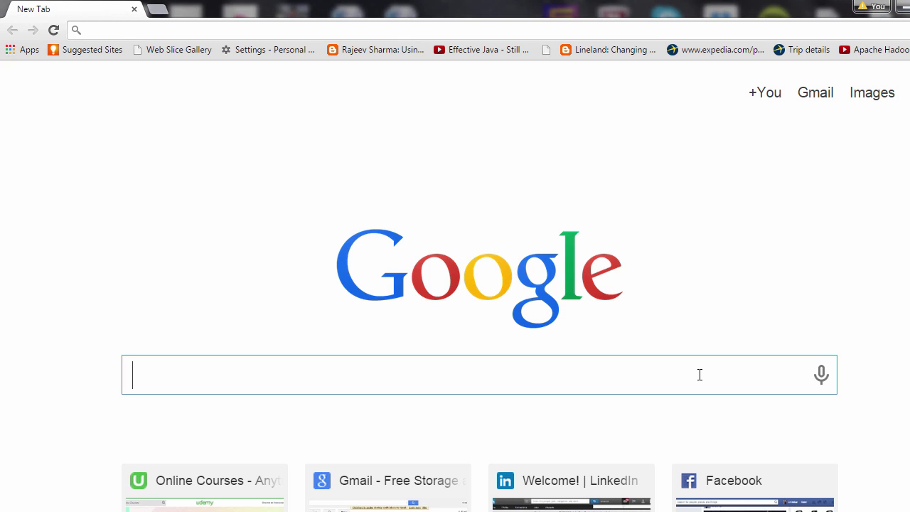
pyautogui.write('postgresql')
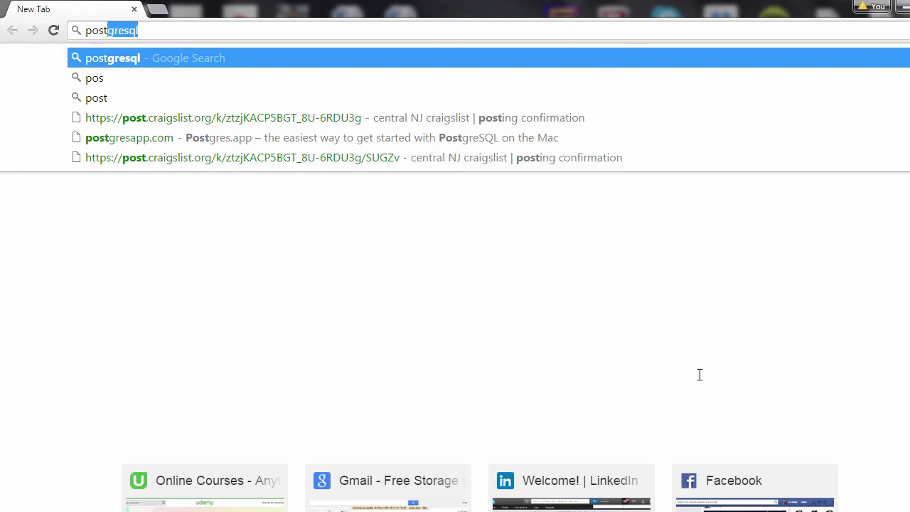
pyautogui.press('Return')
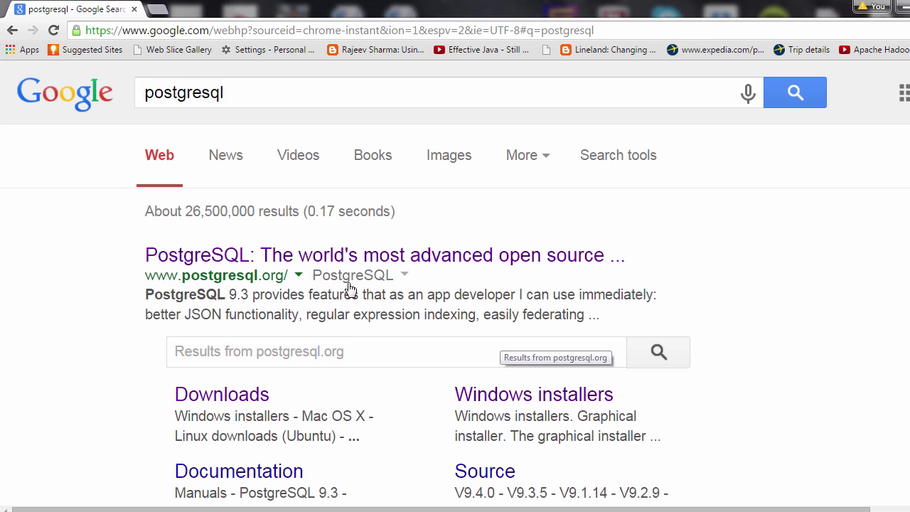
pyautogui.click(351, 258)
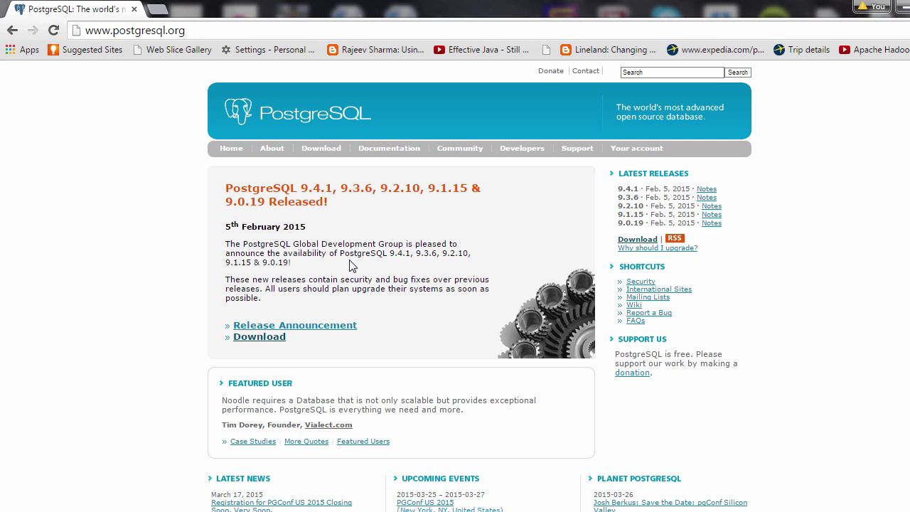
# Step: Follow Download > Windows to EnterpriseDB's Download PostgreSQL page
pyautogui.click(321, 155)
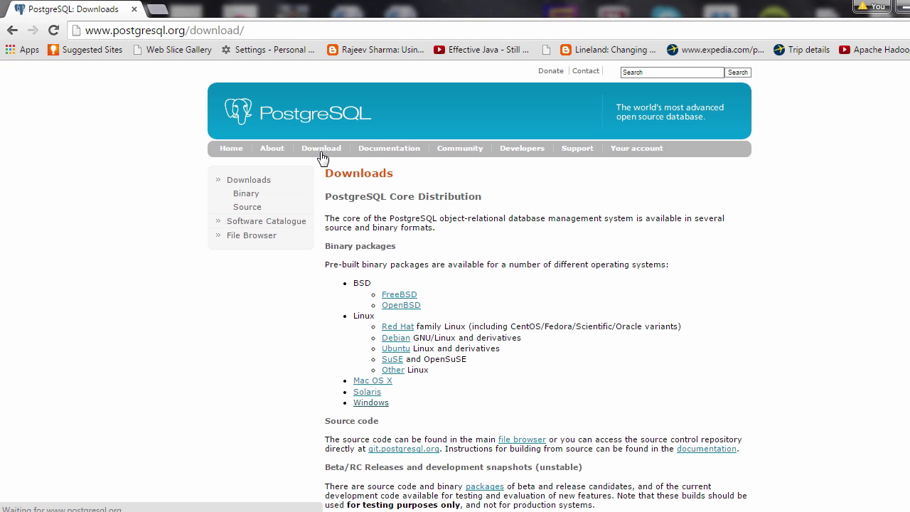
pyautogui.click(370, 403)
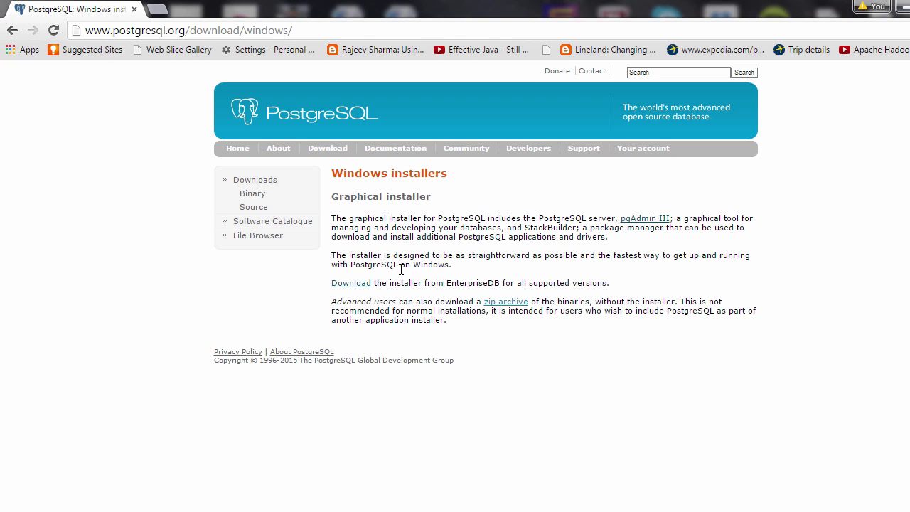
pyautogui.click(355, 292)
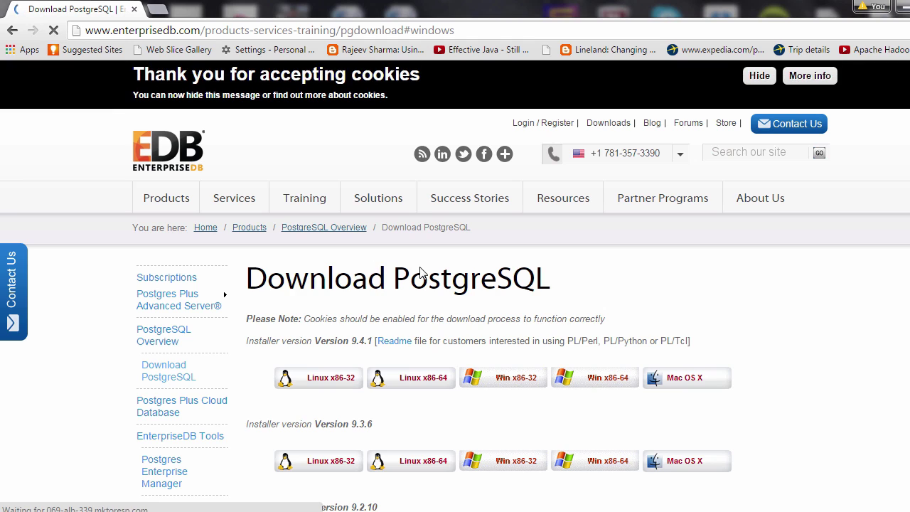
# Step: Download the Win x86-64 installer for PostgreSQL 9.4.1
pyautogui.scroll(-3, 516, 291)
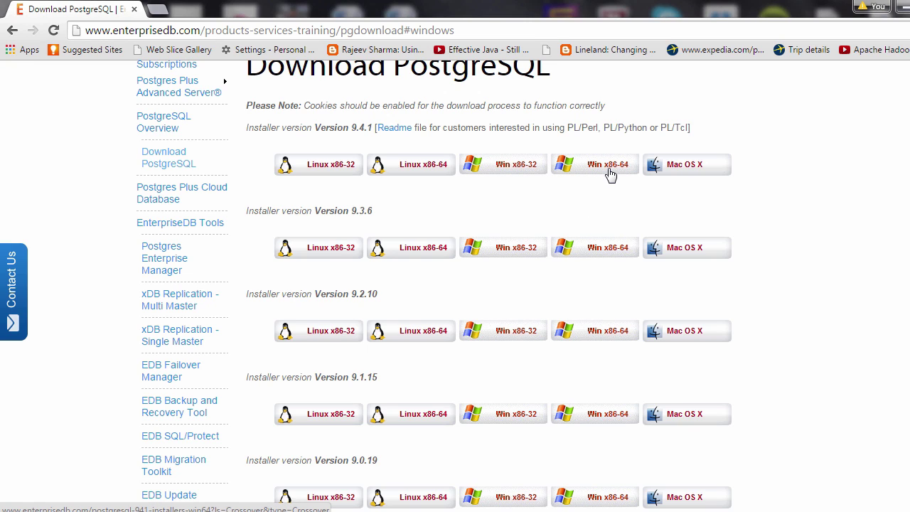
pyautogui.click(610, 172)
pyautogui.scroll(-1, 610, 175)
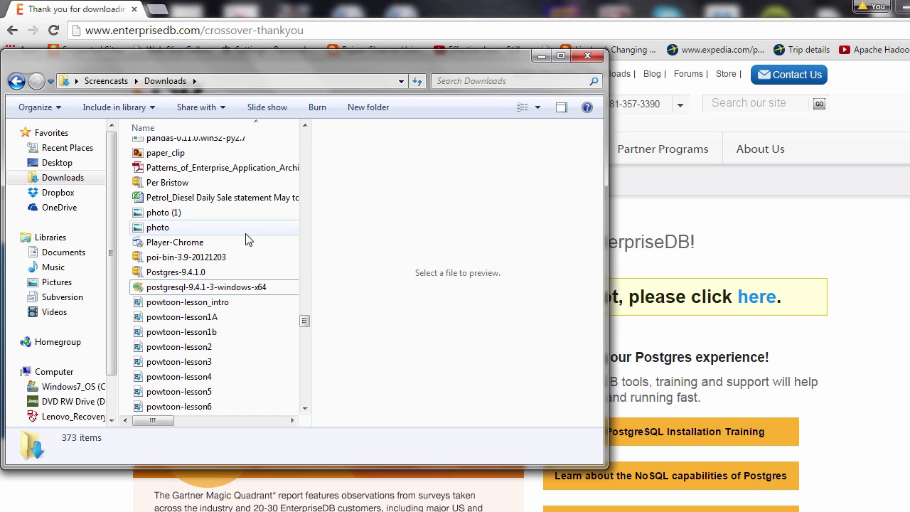
# Step: Run postgresql-9.4.1-3-windows-x64 from the Downloads folder
pyautogui.click(203, 287)
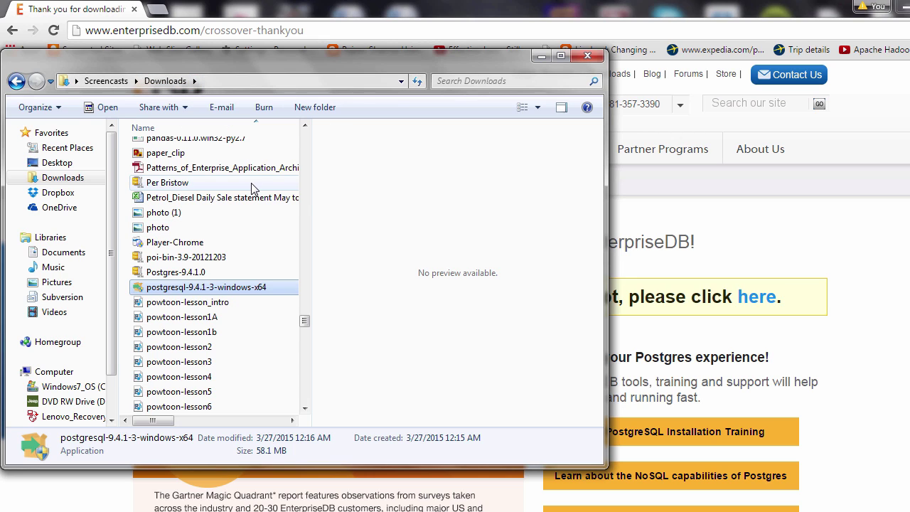
pyautogui.doubleClick(214, 290)
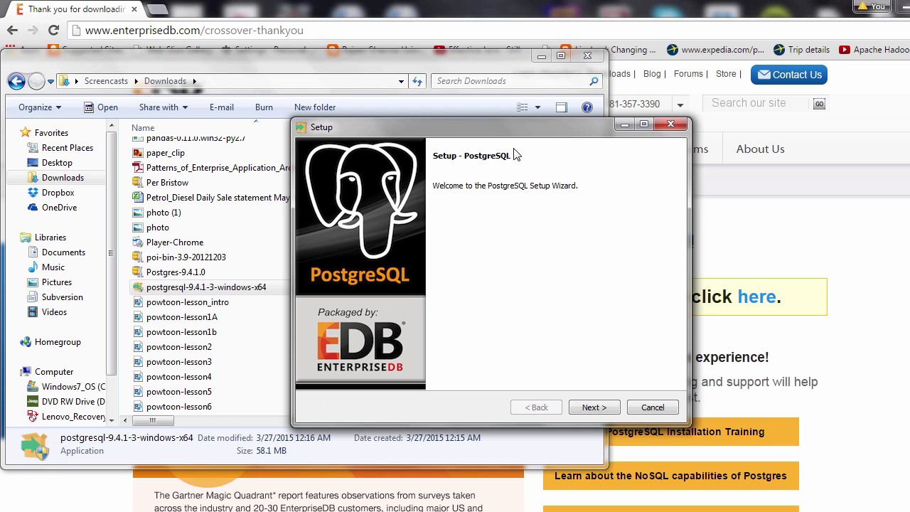
# Step: Accept the default installation and data directories in PostgreSQL Setup
pyautogui.moveTo(515, 136); pyautogui.dragTo(494, 135)
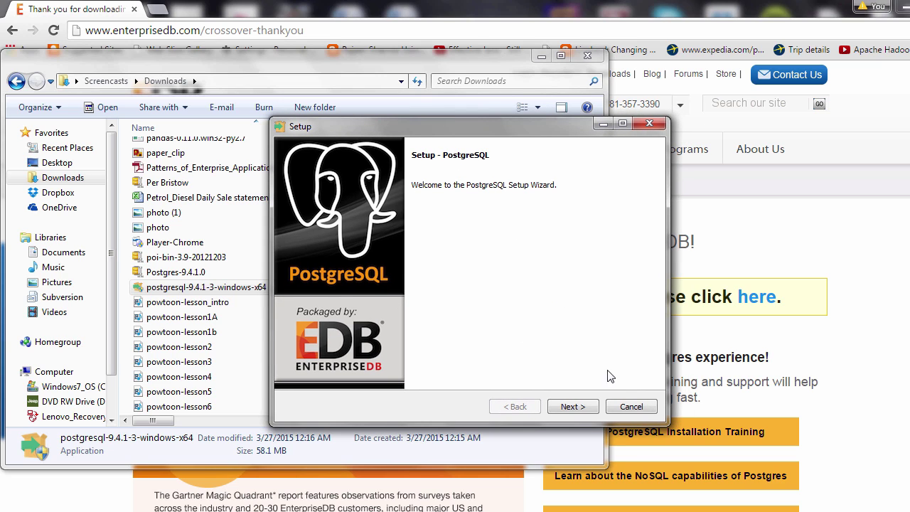
pyautogui.click(575, 411)
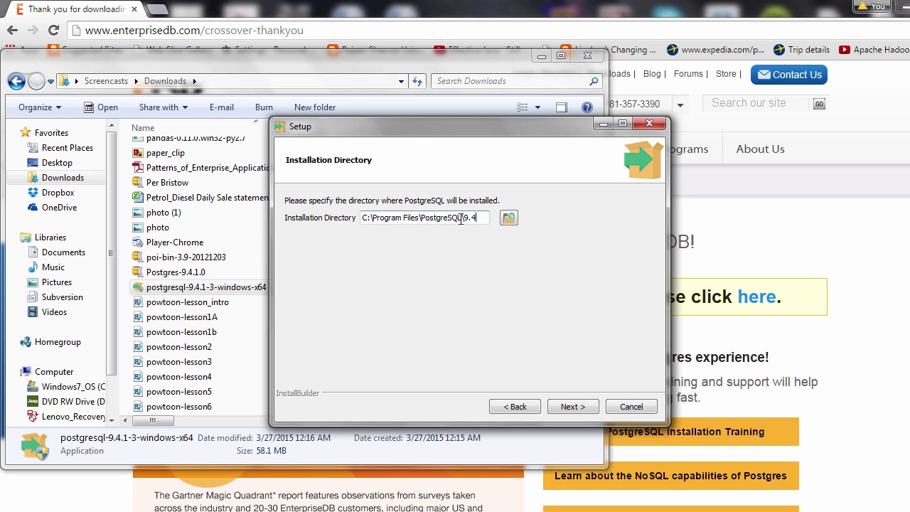
pyautogui.moveTo(373, 218); pyautogui.dragTo(416, 219)
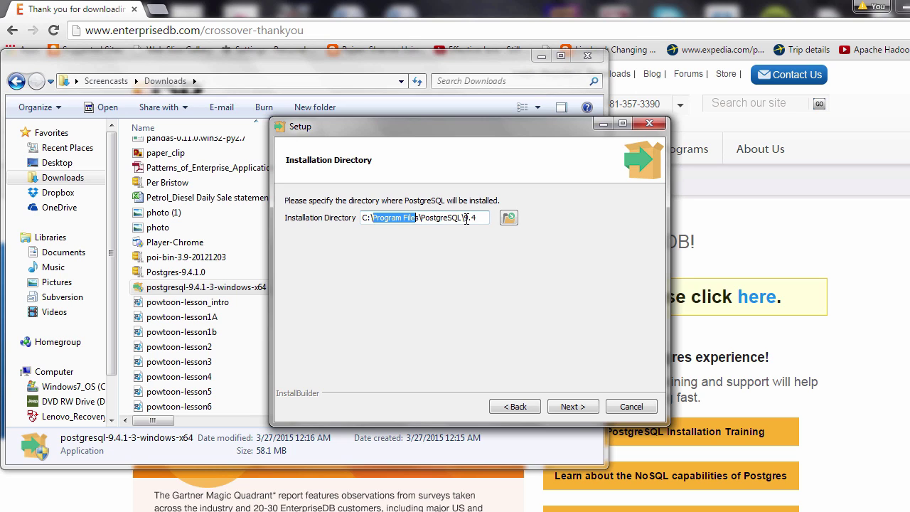
pyautogui.click(545, 321)
pyautogui.click(572, 406)
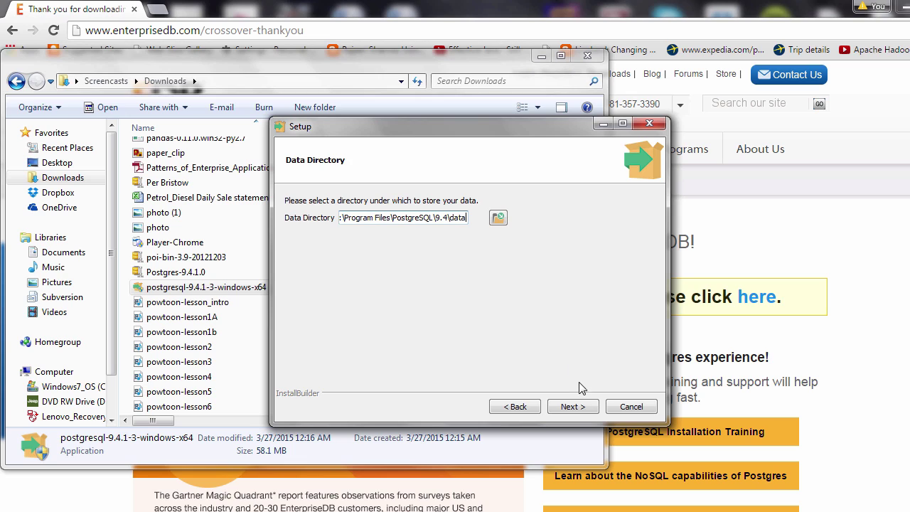
pyautogui.click(579, 406)
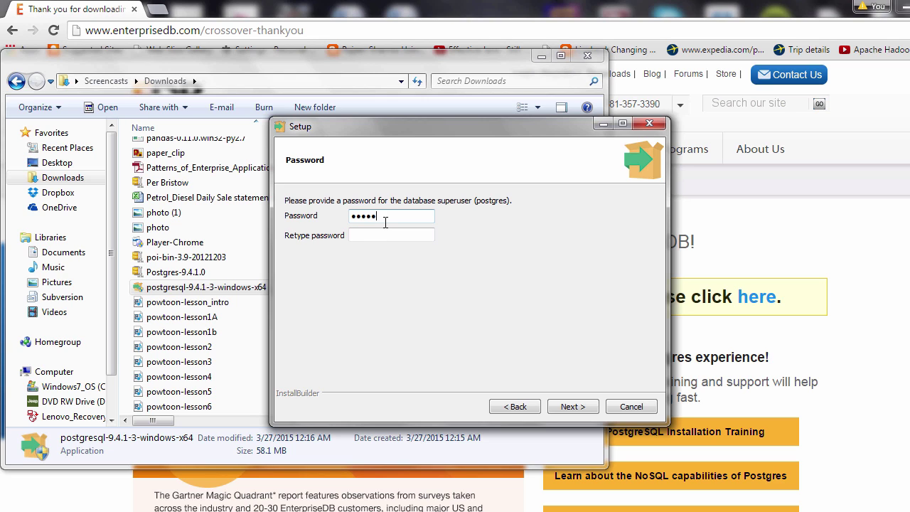
# Step: Enter and retype the superuser password
pyautogui.write('s')
pyautogui.press('Tab')
pyautogui.click(571, 410)
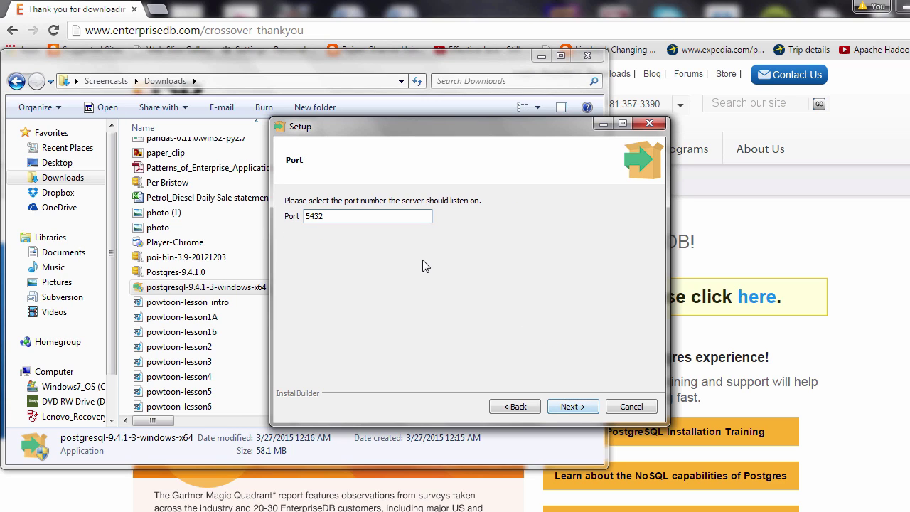
# Step: Keep port 5432 and the default locale to reach Ready to Install
pyautogui.doubleClick(313, 217)
pyautogui.click(328, 218)
pyautogui.doubleClick(328, 216)
pyautogui.click(320, 217)
pyautogui.doubleClick(321, 216)
pyautogui.click(322, 216)
pyautogui.click(579, 406)
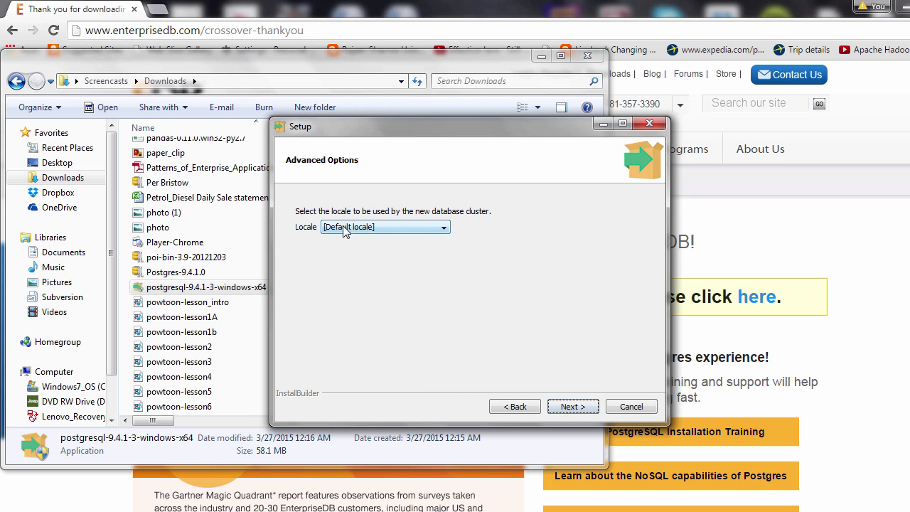
pyautogui.click(577, 406)
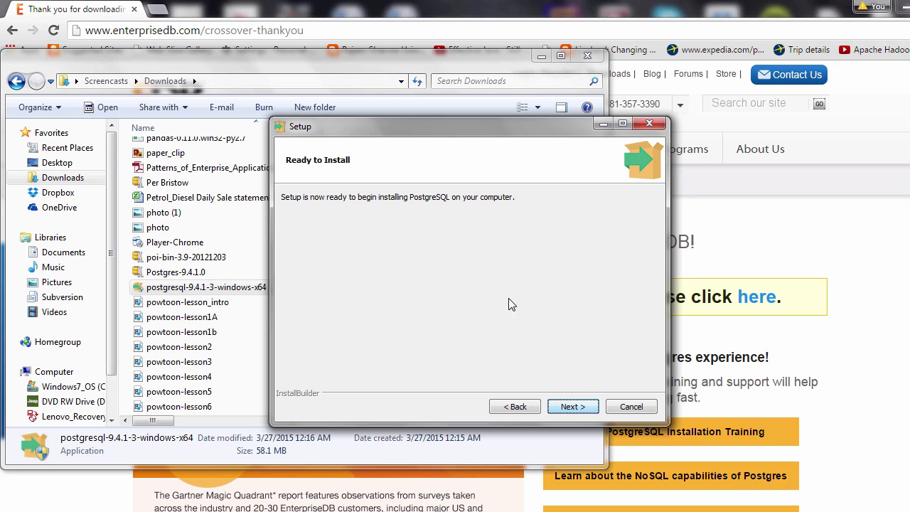
# Step: Install PostgreSQL, quit Stack Builder without extras, and close the Downloads window
pyautogui.click(576, 410)
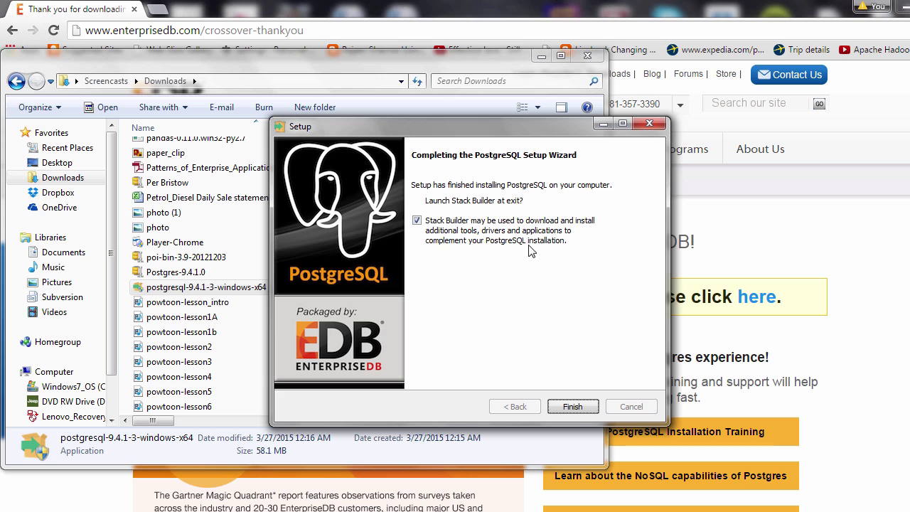
pyautogui.click(573, 407)
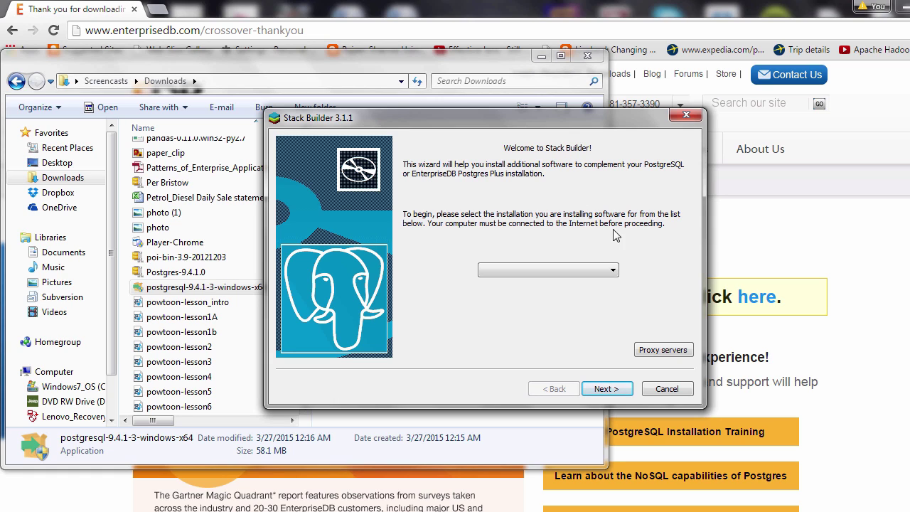
pyautogui.click(686, 114)
pyautogui.click(540, 315)
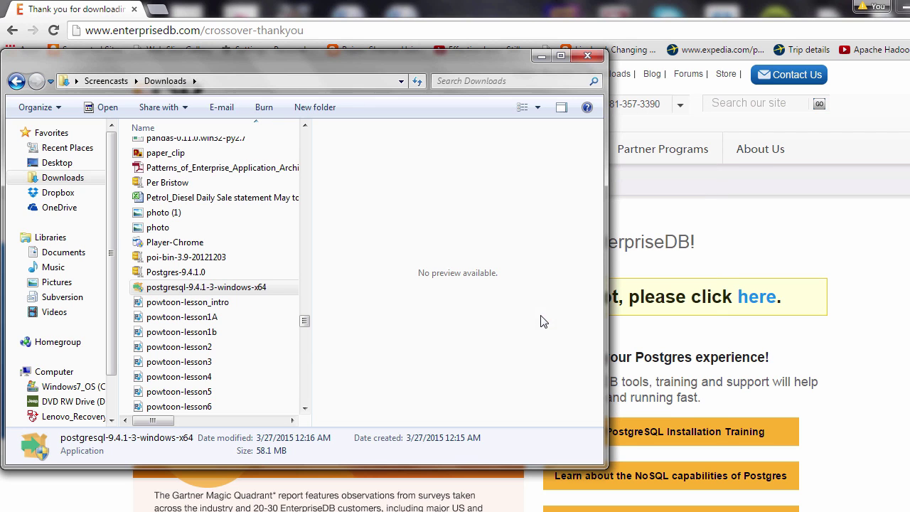
pyautogui.click(587, 56)
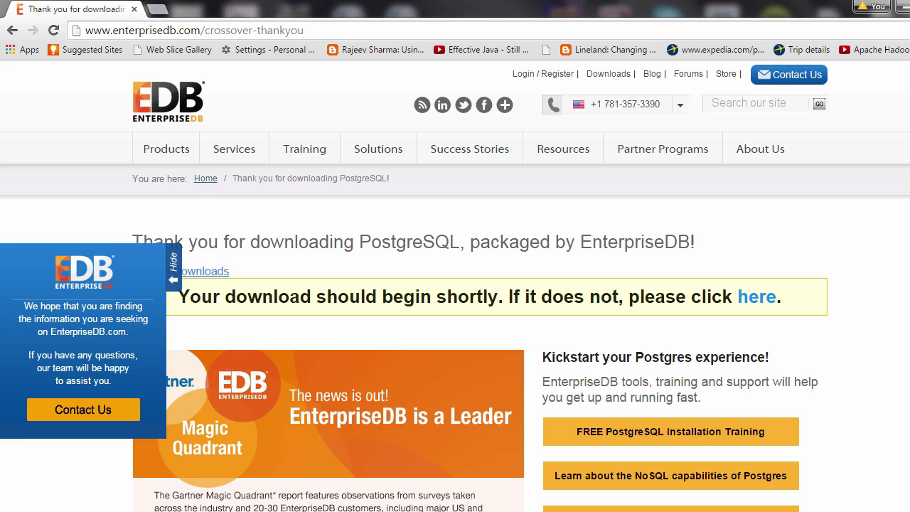
pyautogui.click(39, 508)
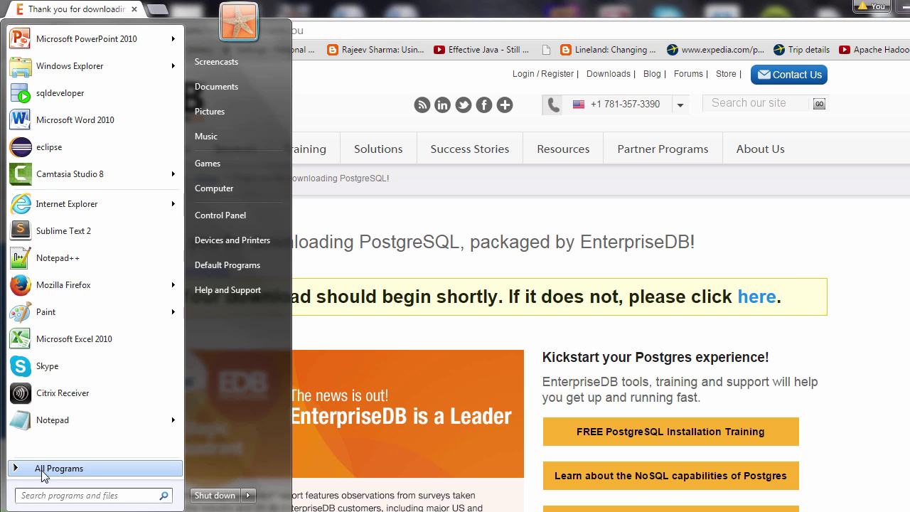
# Step: Launch pgAdmin III from All Programs > PostgreSQL 9.4
pyautogui.click(40, 468)
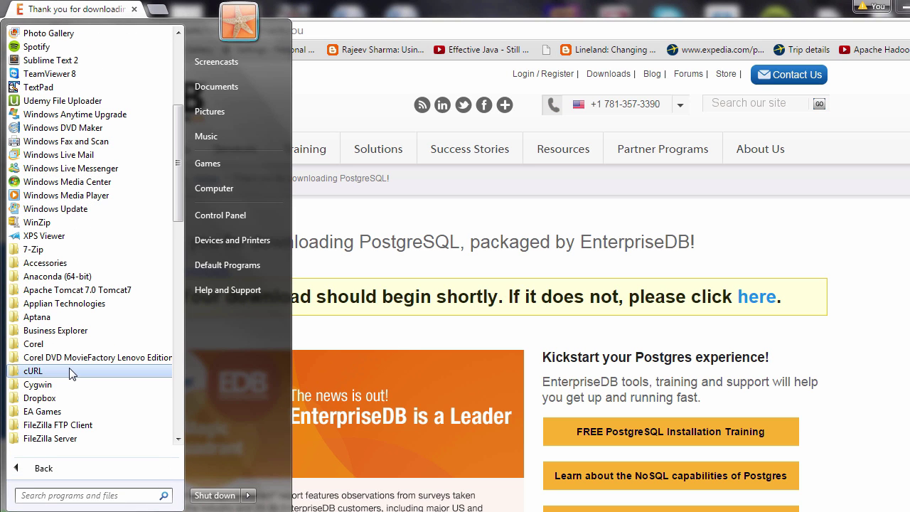
pyautogui.moveTo(177, 171); pyautogui.dragTo(196, 344)
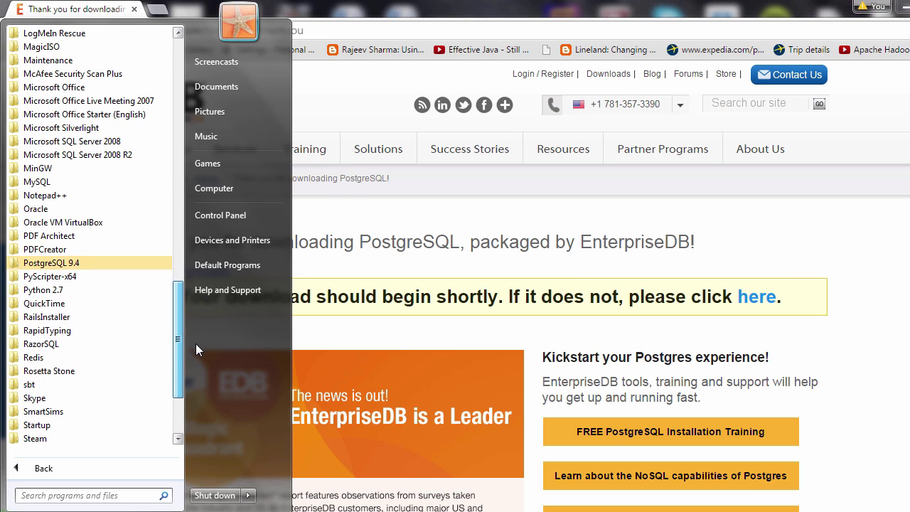
pyautogui.click(64, 265)
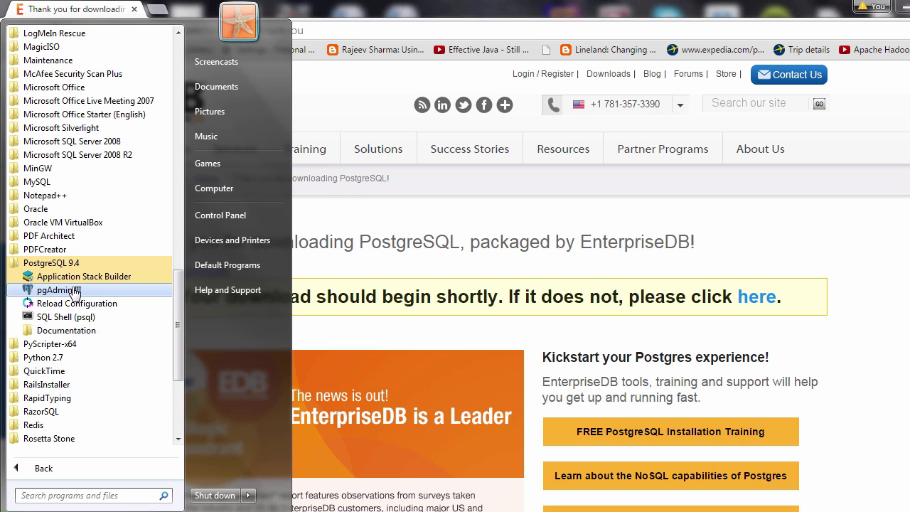
pyautogui.click(58, 290)
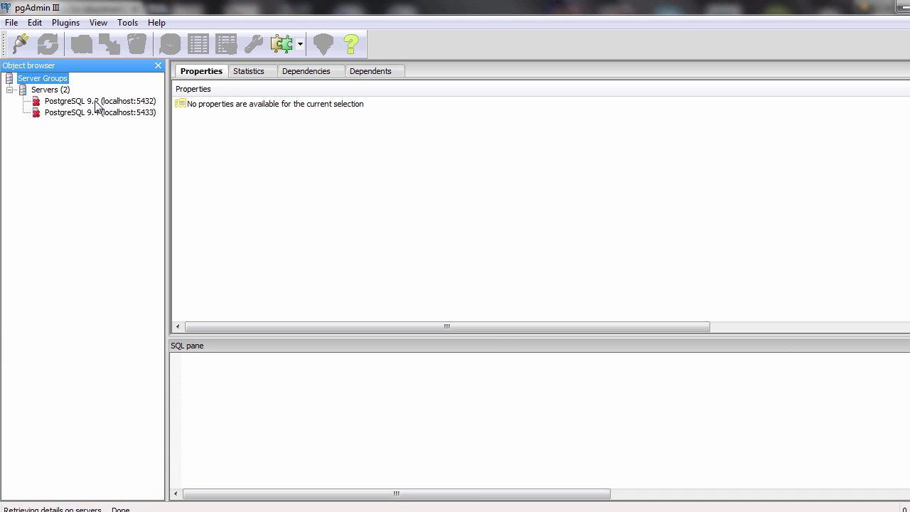
# Step: Connect to PostgreSQL 9.2 (localhost:5432) with the superuser password
pyautogui.doubleClick(132, 105)
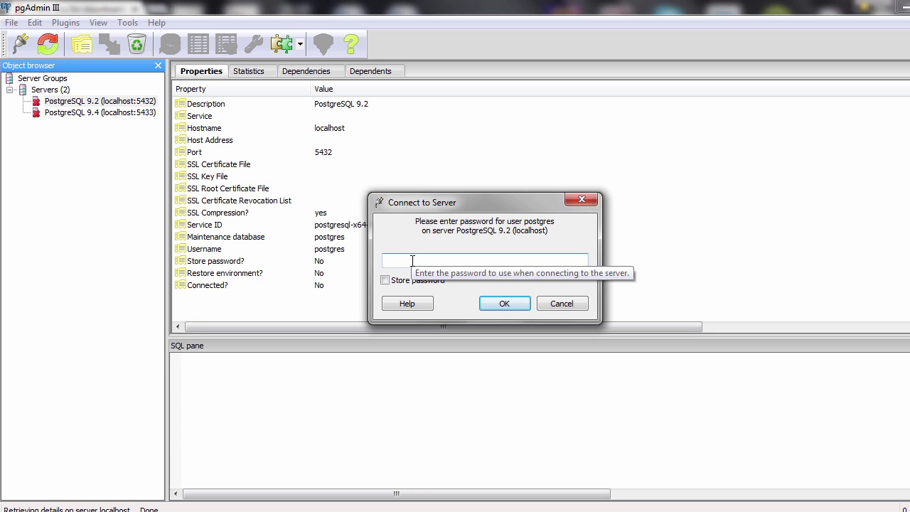
pyautogui.write('postgres')
pyautogui.click(491, 303)
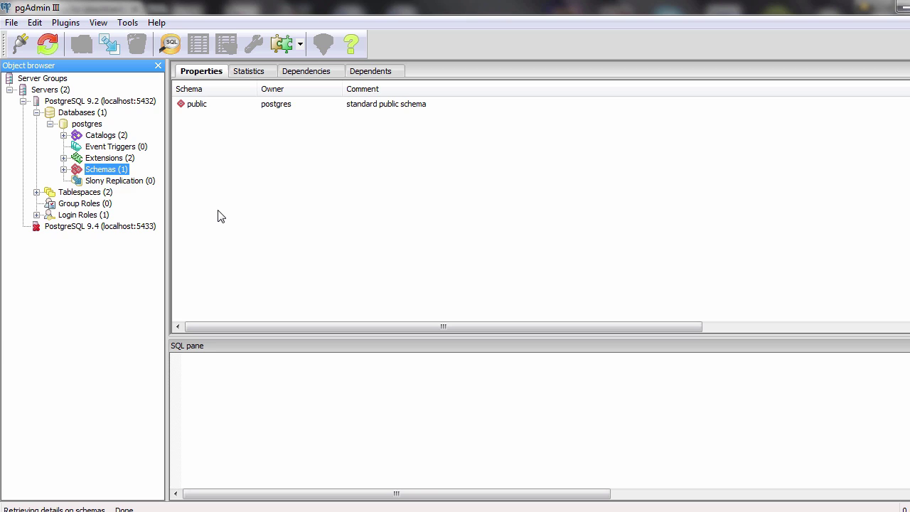
# Step: Expand Databases > postgres > Schemas to reveal the public schema
pyautogui.press('Left')
pyautogui.press('Left')
pyautogui.press('Left')
pyautogui.press('Left')
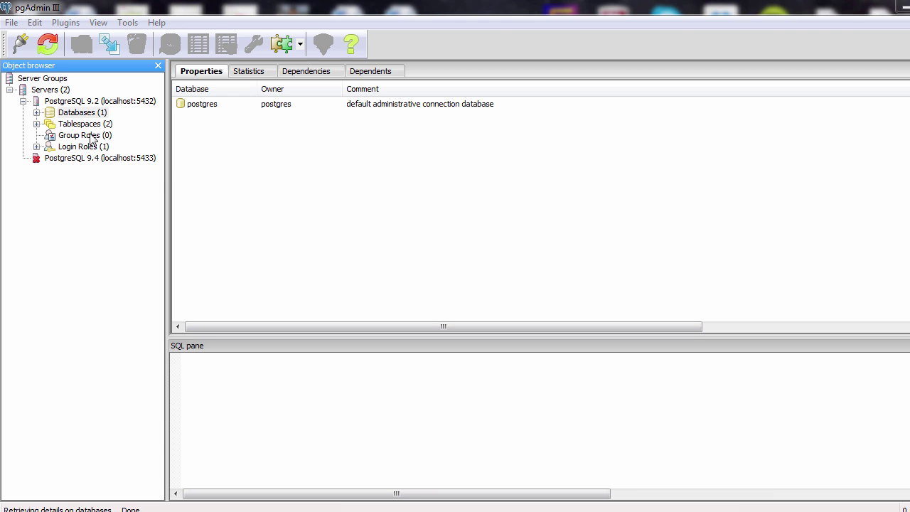
pyautogui.click(55, 114)
pyautogui.click(36, 112)
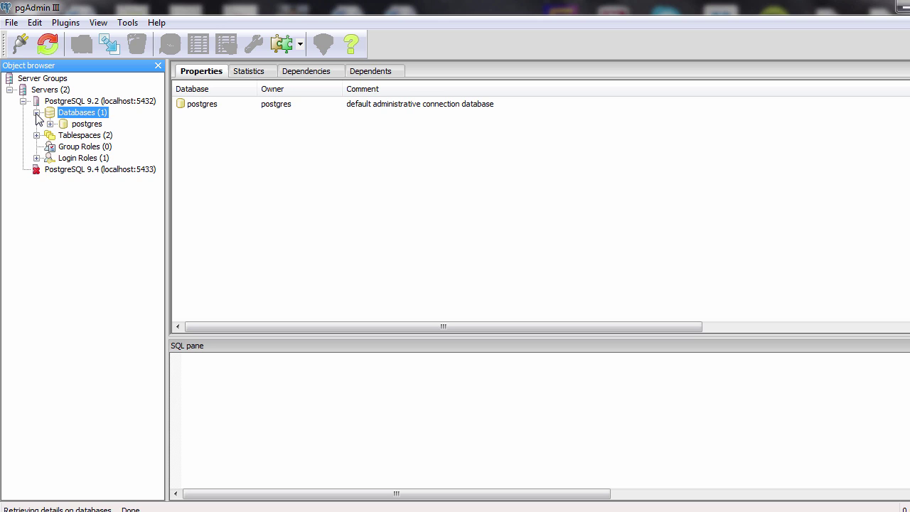
pyautogui.click(86, 125)
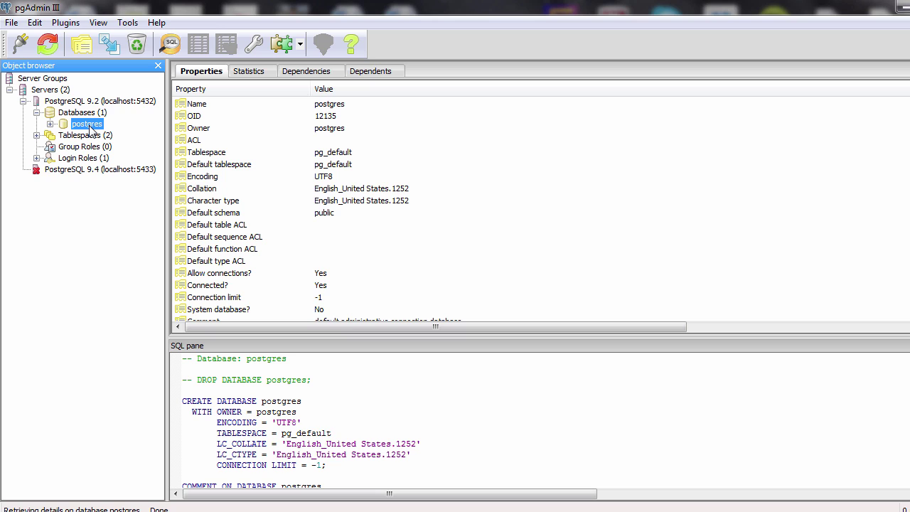
pyautogui.click(51, 123)
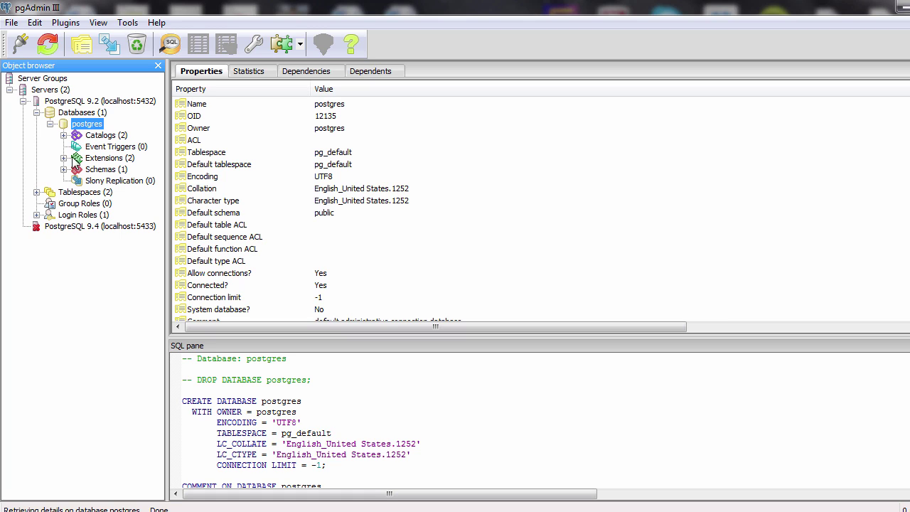
pyautogui.click(98, 172)
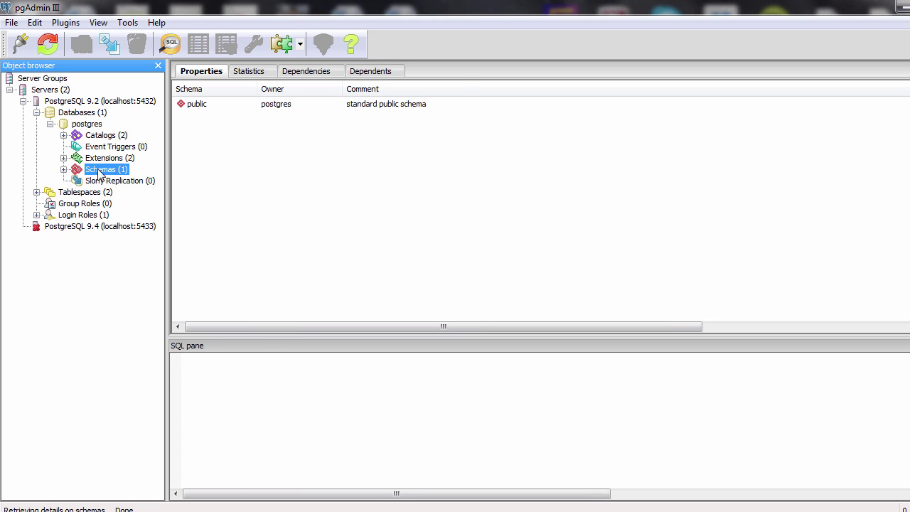
pyautogui.click(63, 170)
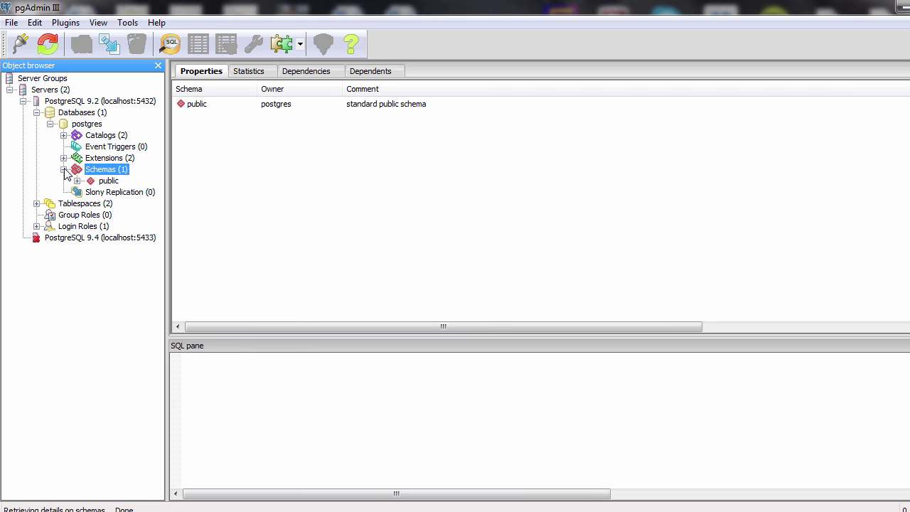
pyautogui.click(108, 181)
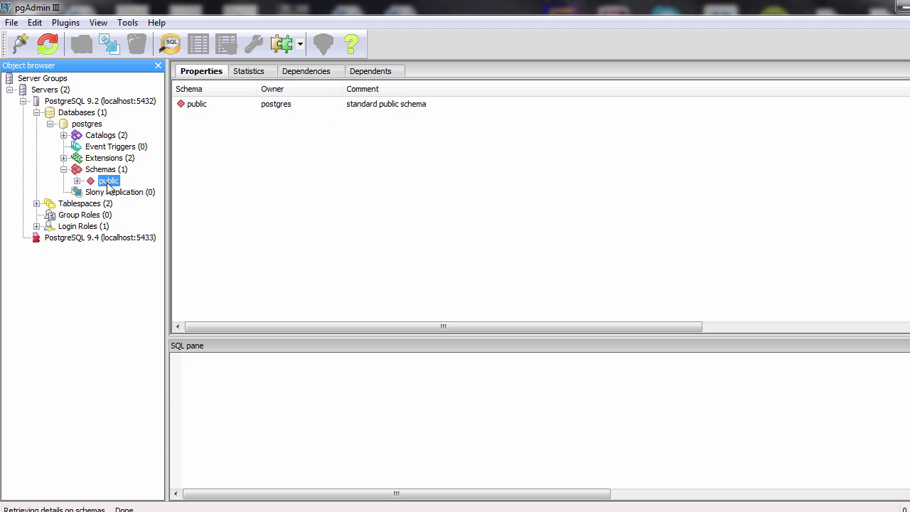
pyautogui.click(102, 173)
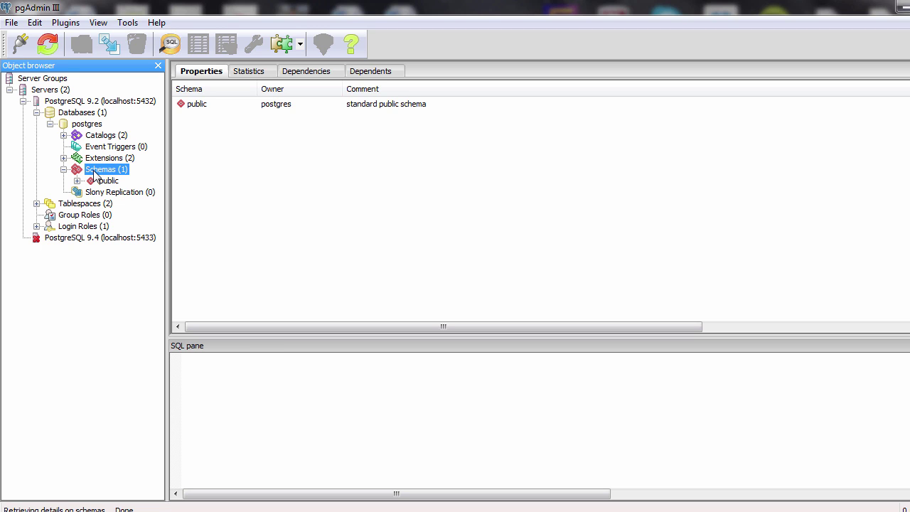
# Step: Choose New Schema on Schemas and begin naming it 'course_s'
pyautogui.rightClick(95, 175)
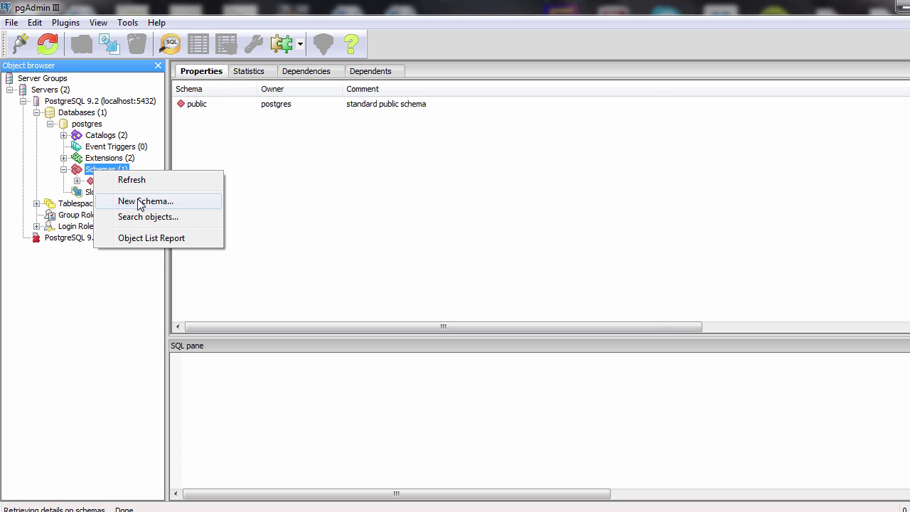
pyautogui.click(141, 202)
pyautogui.write('course_s')
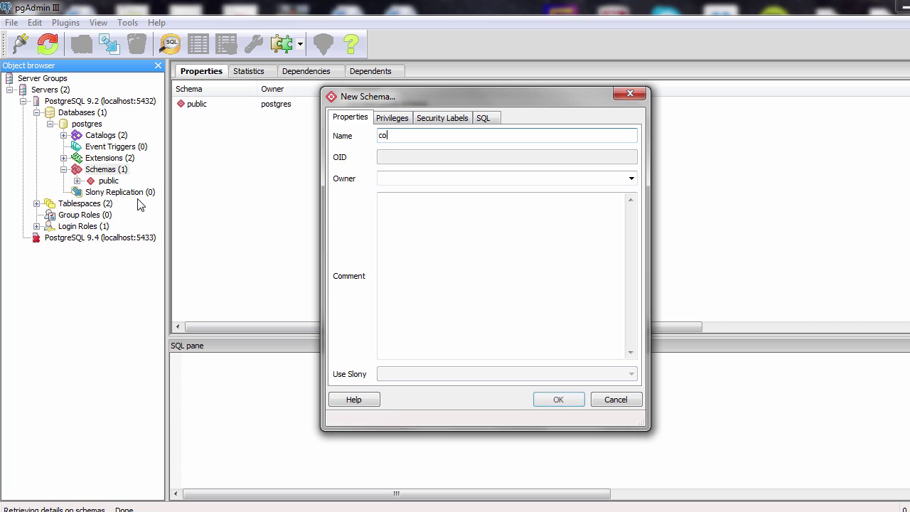